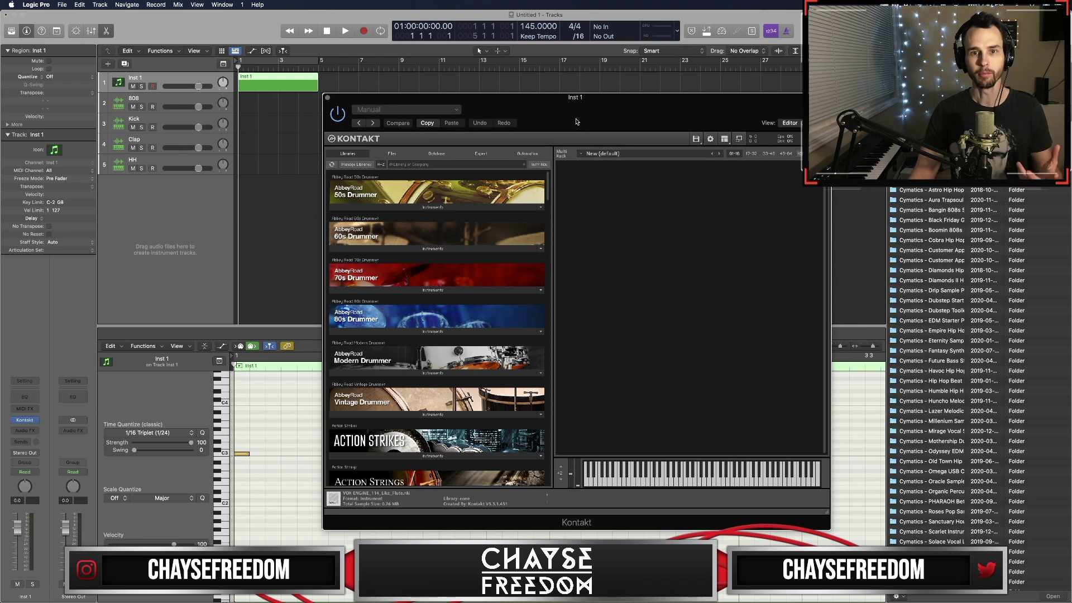
# Load the Hybrid Keys instrument on the Inst 1 track in Kontakt and choose the Ambient Planet snapshot
pyautogui.moveTo(576, 121); pyautogui.dragTo(567, 97)
pyautogui.scroll(-15, 489, 319)
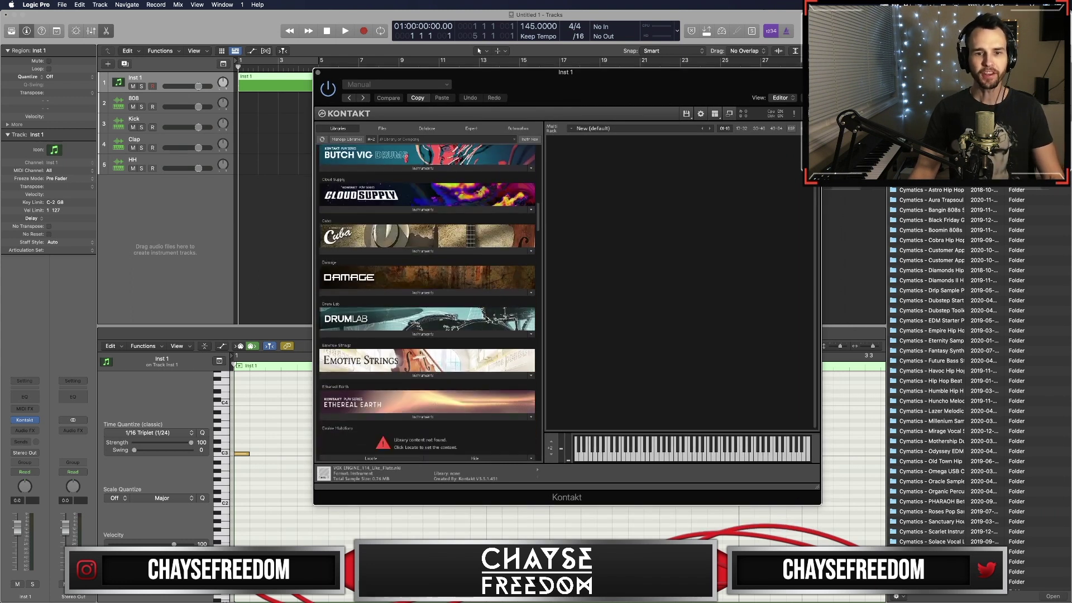
pyautogui.scroll(-6, 468, 319)
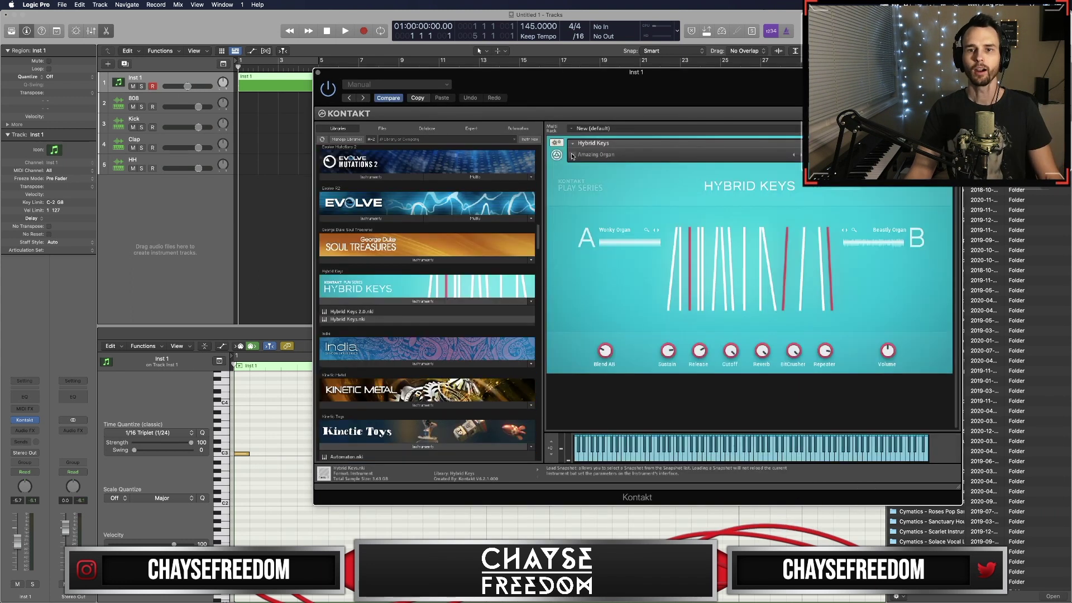
pyautogui.click(573, 155)
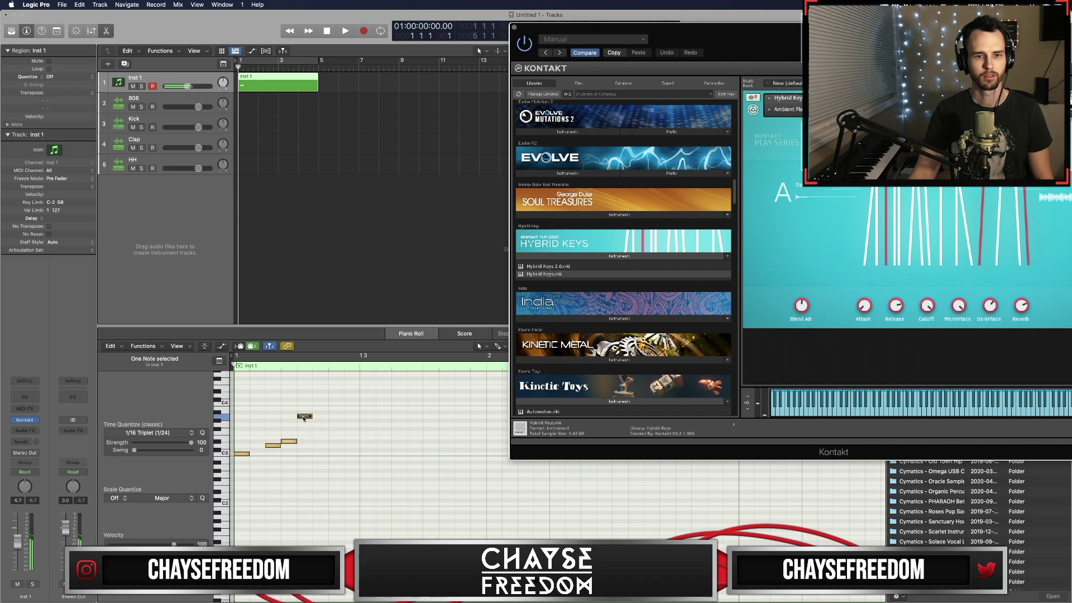
# Write a melody of short notes in the Inst 1 region, adjusting note pitches while auditioning the phrase
pyautogui.moveTo(304, 416); pyautogui.dragTo(304, 412)
pyautogui.press('space')
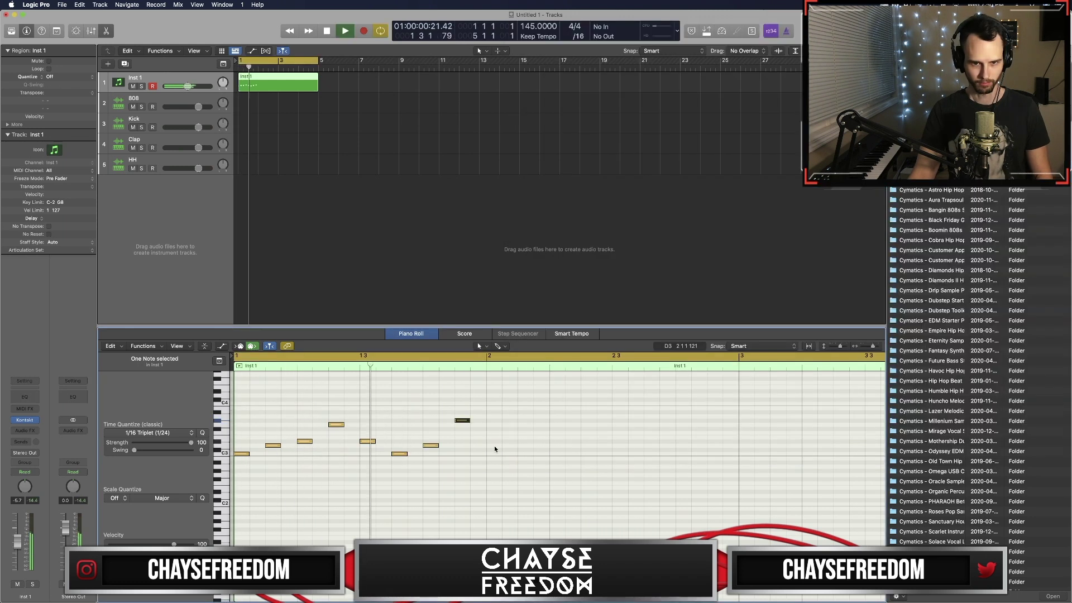
pyautogui.press('space')
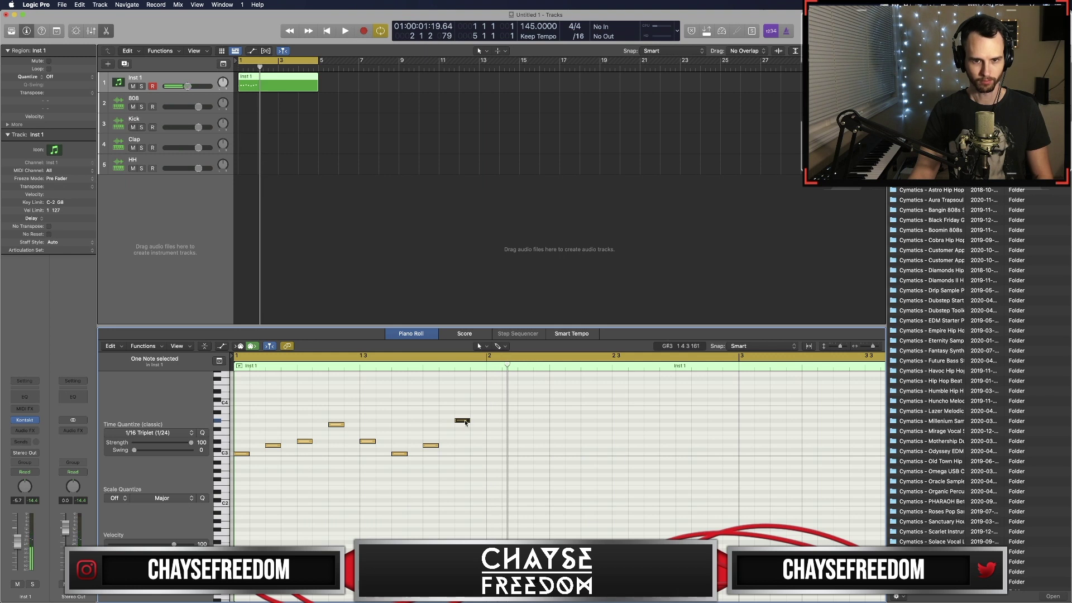
pyautogui.press('space')
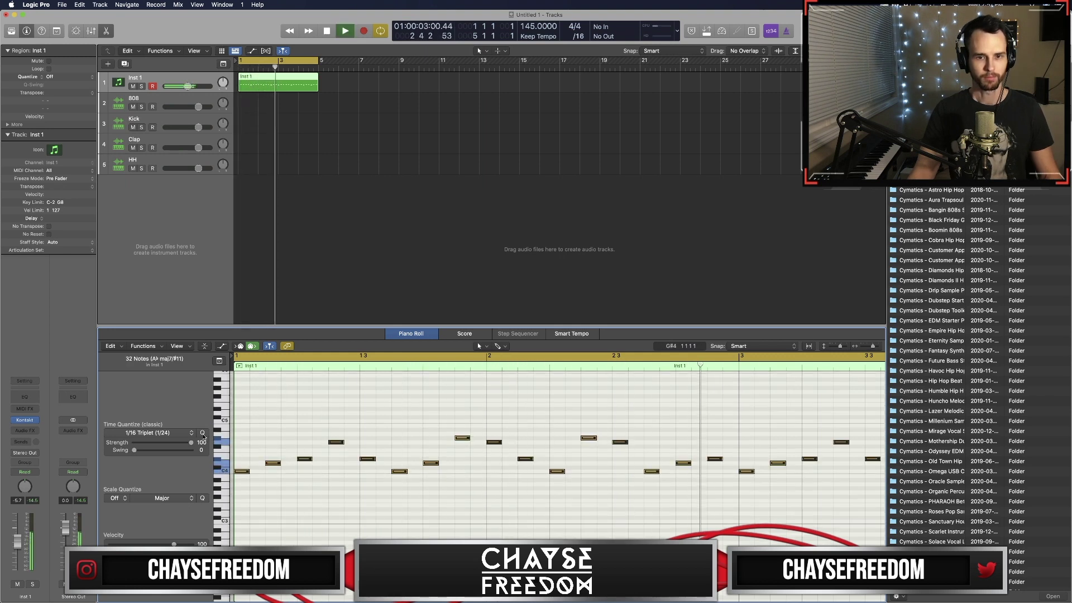
# Set the project's grid division to /12 and move the melody notes closer together onto the 1/8 triplet grid
pyautogui.moveTo(190, 443); pyautogui.dragTo(129, 444)
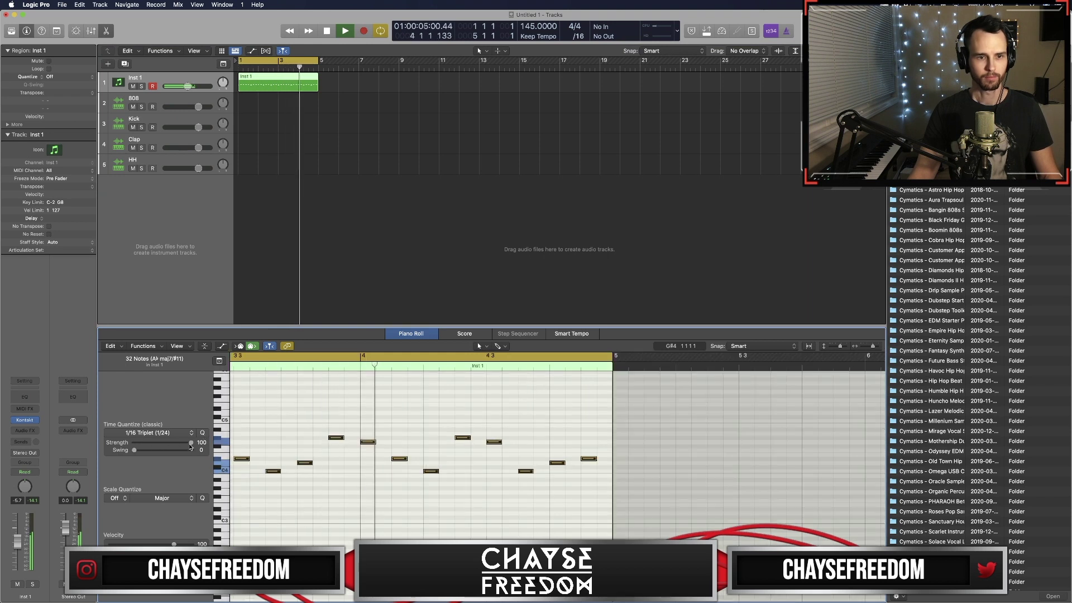
pyautogui.click(582, 37)
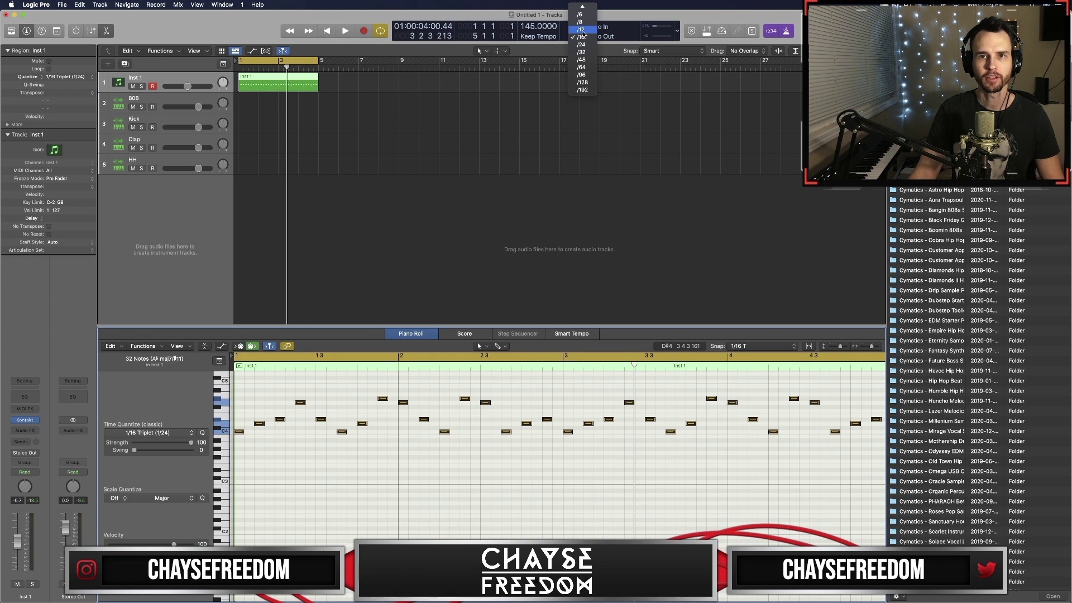
pyautogui.click(581, 30)
pyautogui.moveTo(321, 419); pyautogui.dragTo(293, 419)
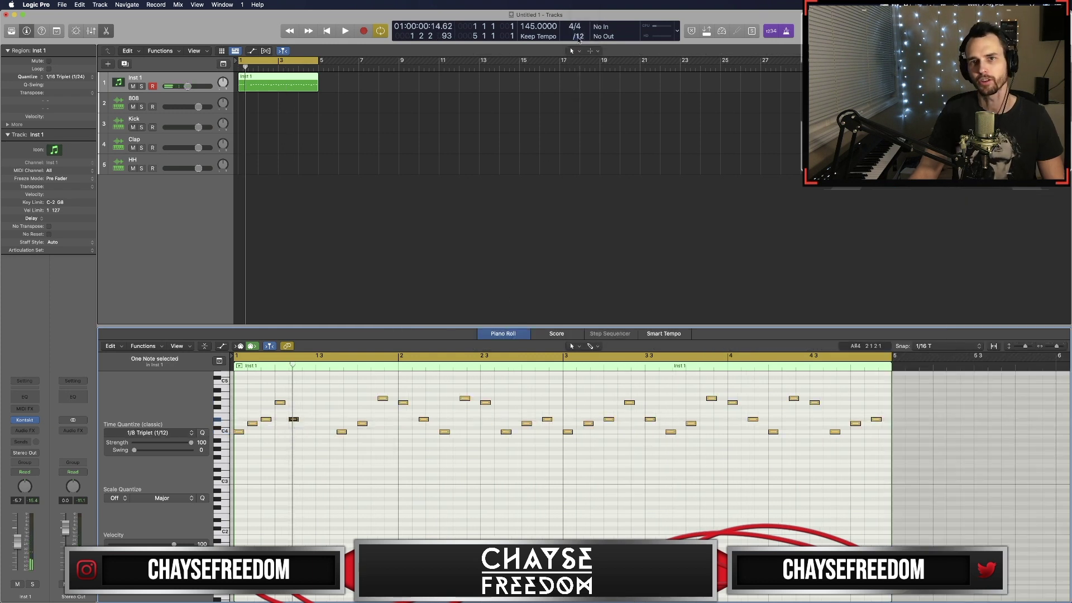
pyautogui.scroll(1, 349, 442)
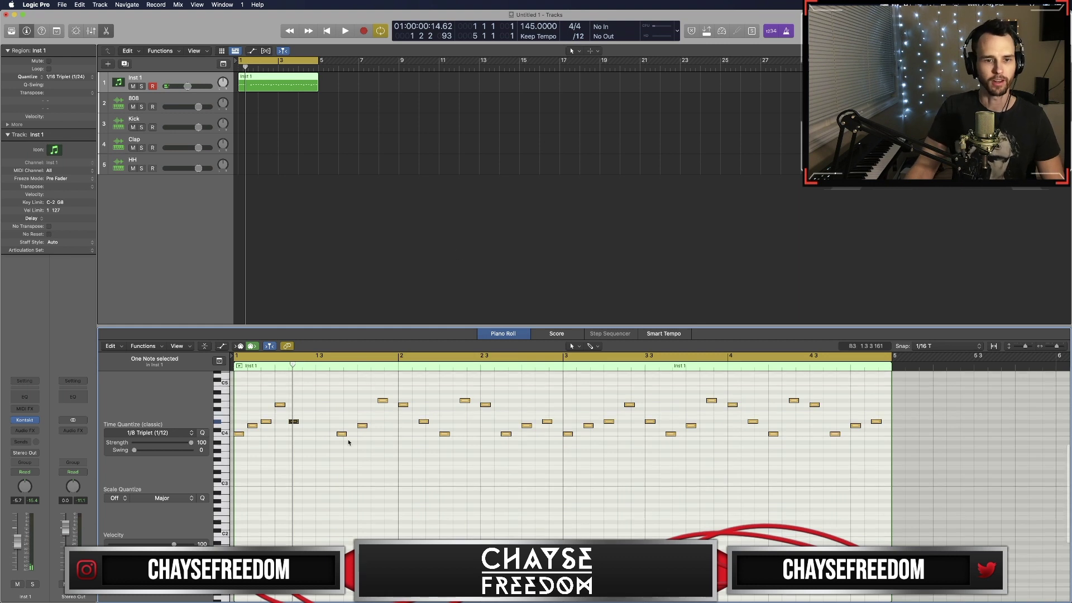
pyautogui.moveTo(317, 436); pyautogui.dragTo(305, 434)
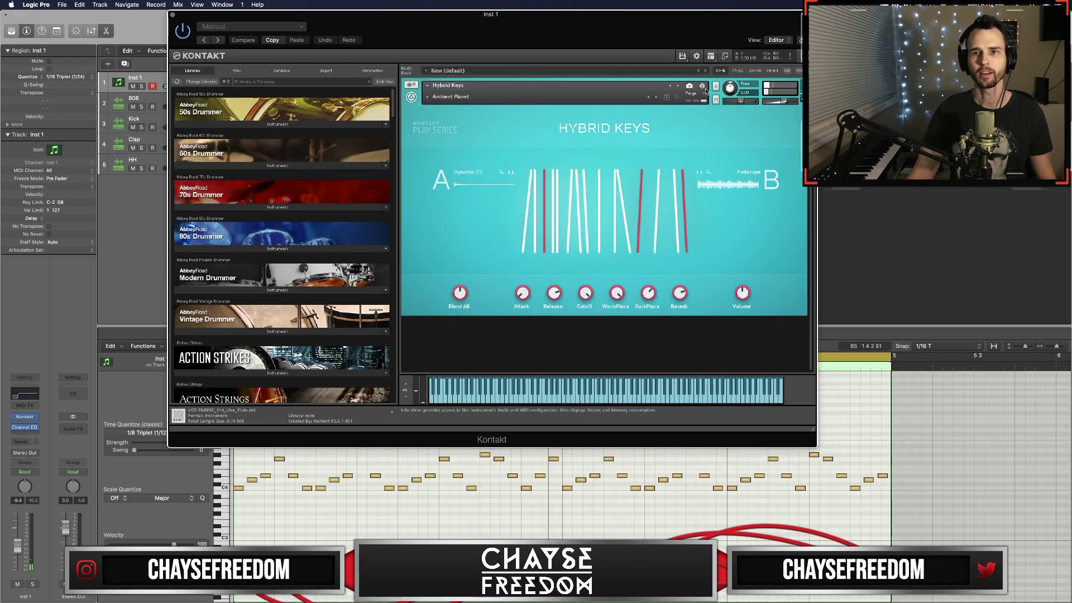
# Solo the Inst 1 track, switch Hybrid Keys to the Canada Highway snapshot and close Kontakt
pyautogui.click(656, 97)
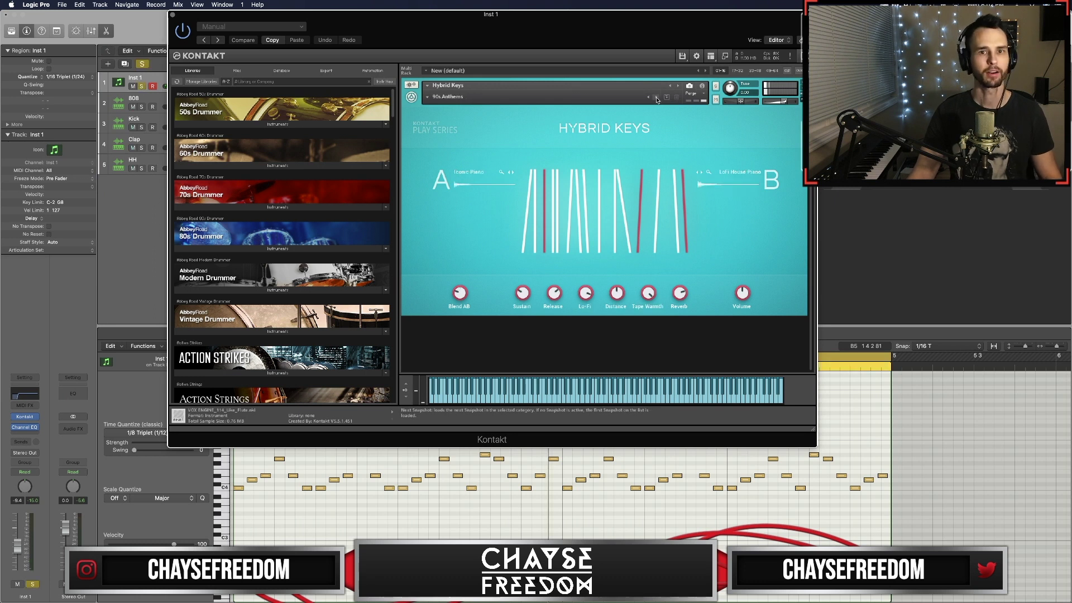
pyautogui.press('s')
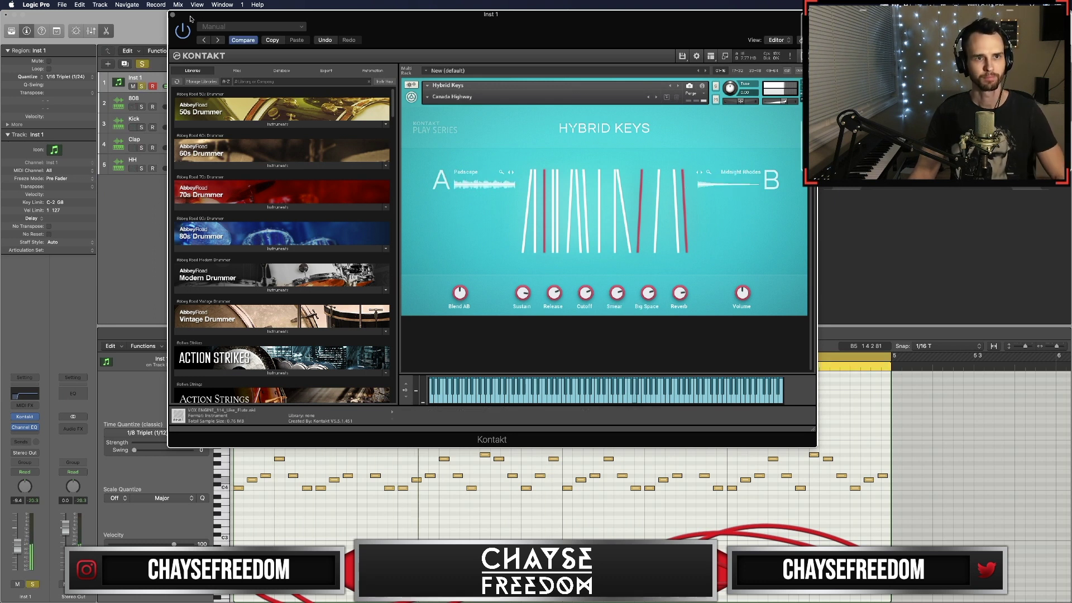
pyautogui.click(172, 15)
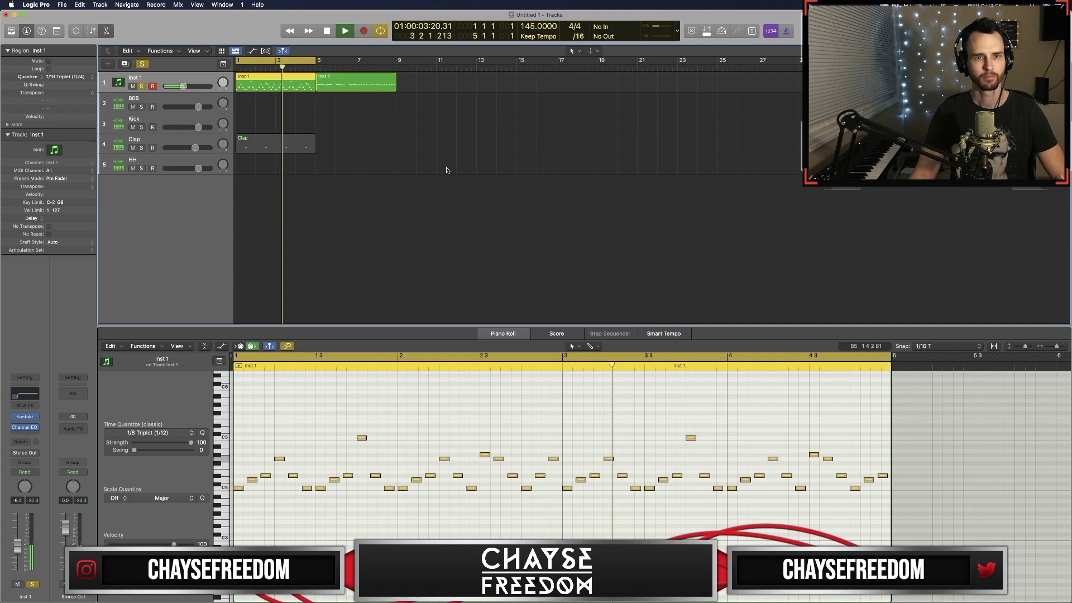
# Stop playback, delete the extra Inst 1 region at bar 5 and select the Highway Keys track
pyautogui.press('space')
pyautogui.click(352, 86)
pyautogui.press('Delete')
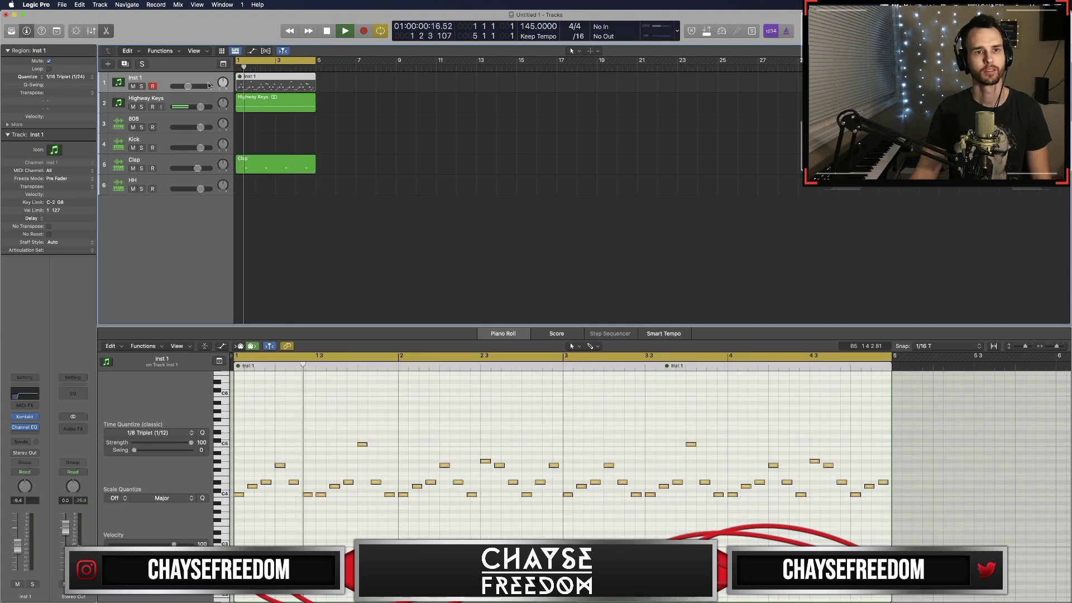
pyautogui.click(144, 102)
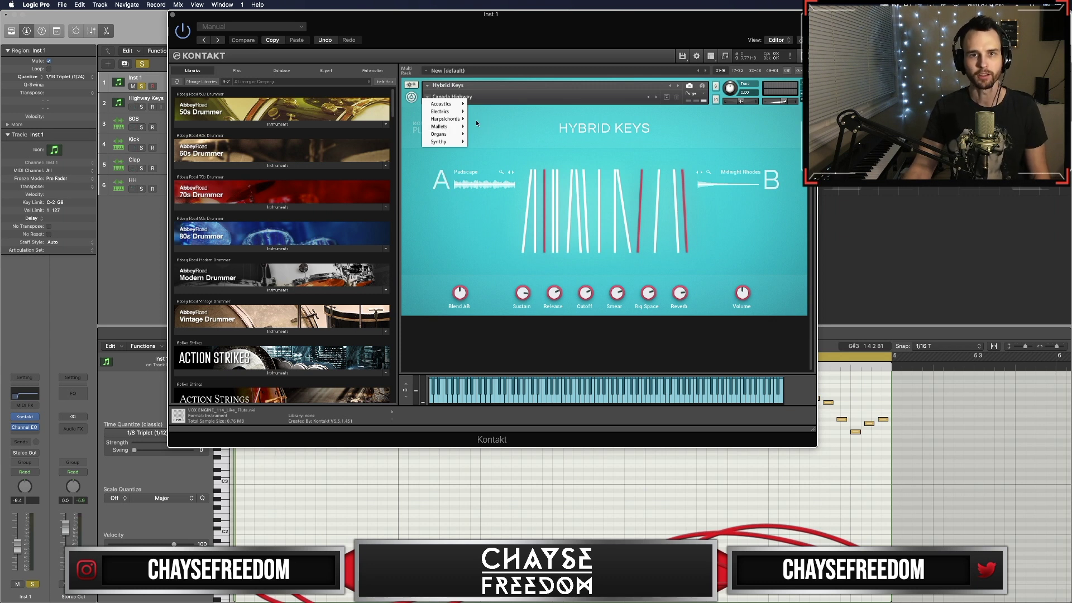
# Write a sparse counter-melody in the Inst 1 region, with a note roughly every half bar and the second on C3
pyautogui.moveTo(456, 125)
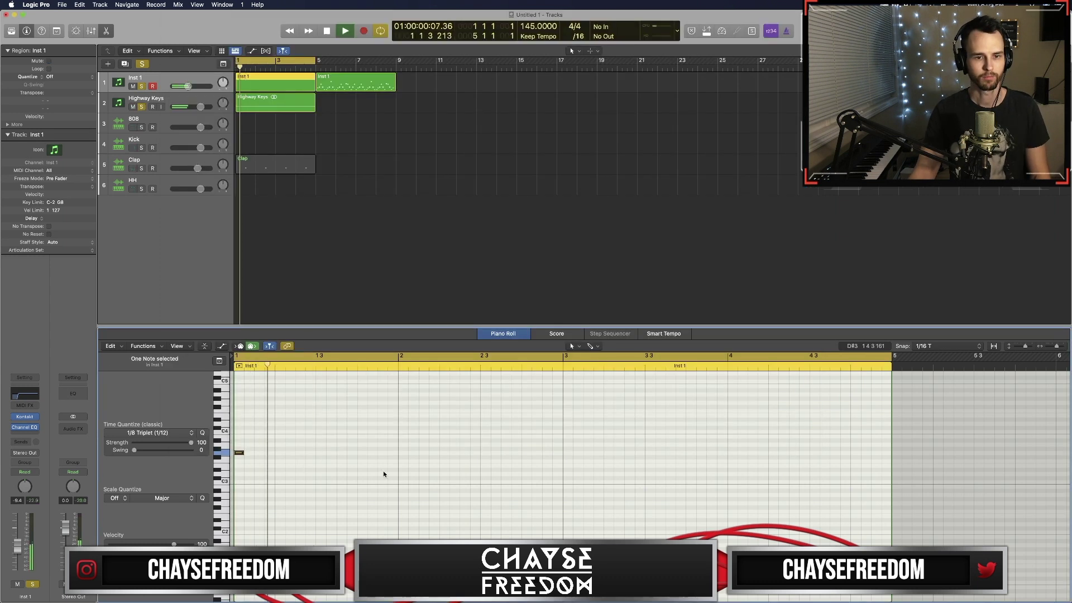
pyautogui.press('space')
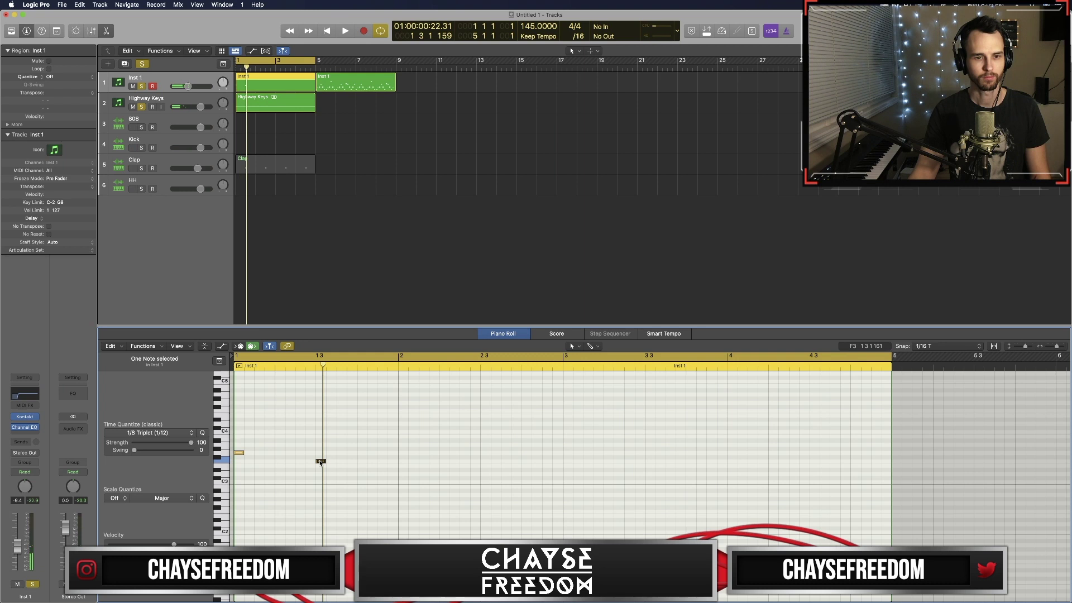
pyautogui.moveTo(320, 462); pyautogui.dragTo(323, 483)
pyautogui.press('space')
pyautogui.press('space')
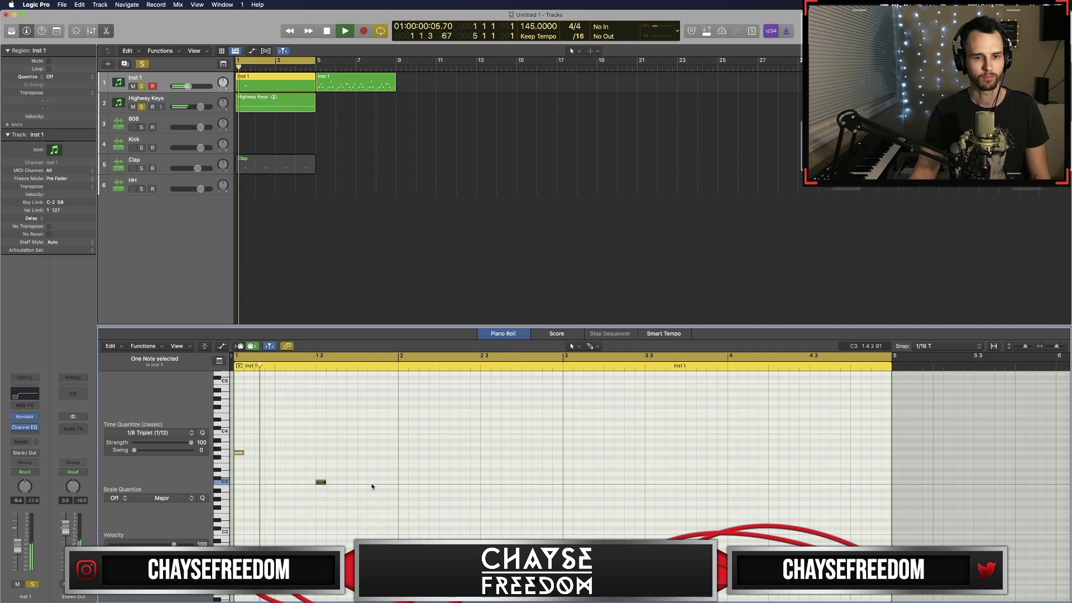
pyautogui.press('space')
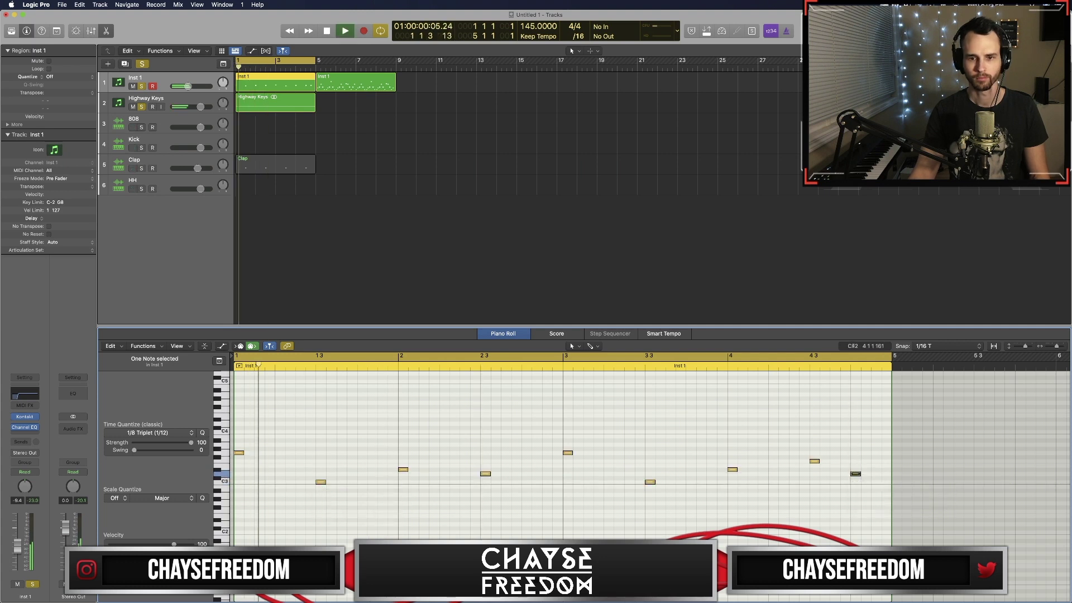
pyautogui.click(734, 527)
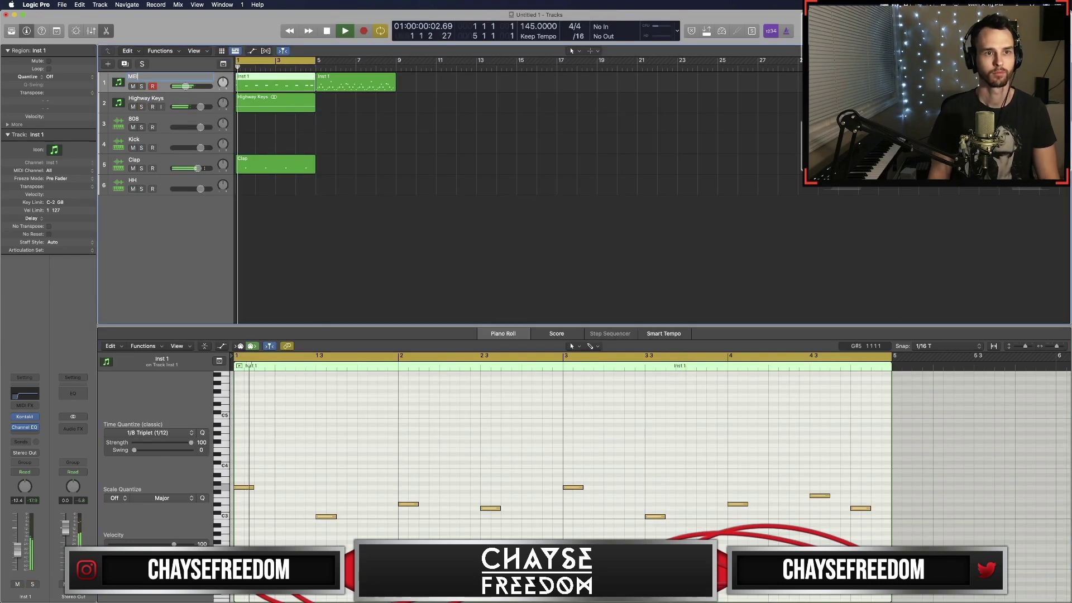
# Rename the Inst 1 track as Mallets and lower its volume slightly
pyautogui.write('M')
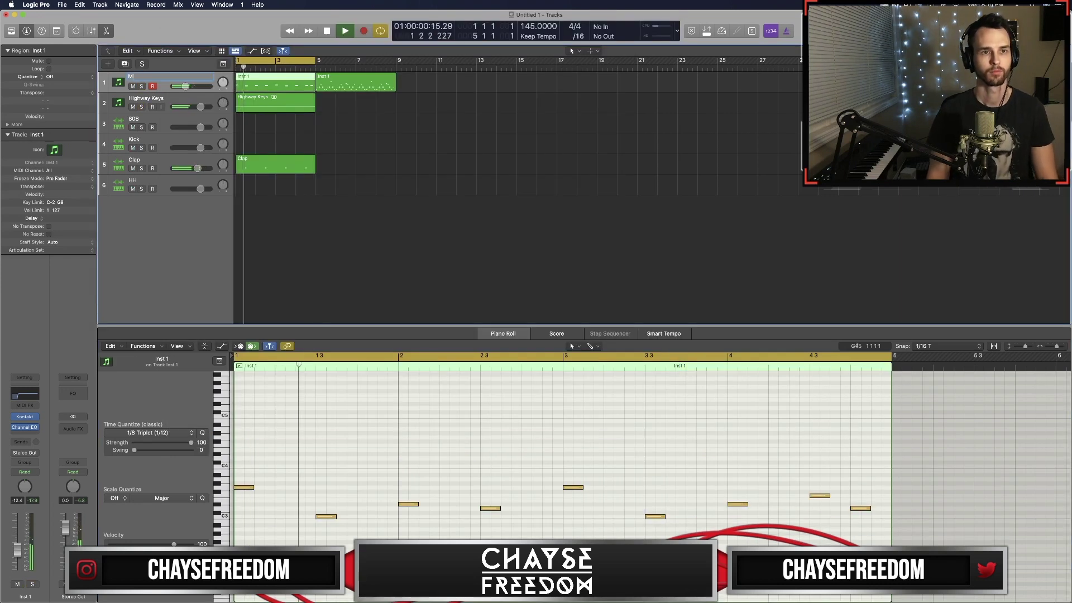
pyautogui.write('allets')
pyautogui.press('Return')
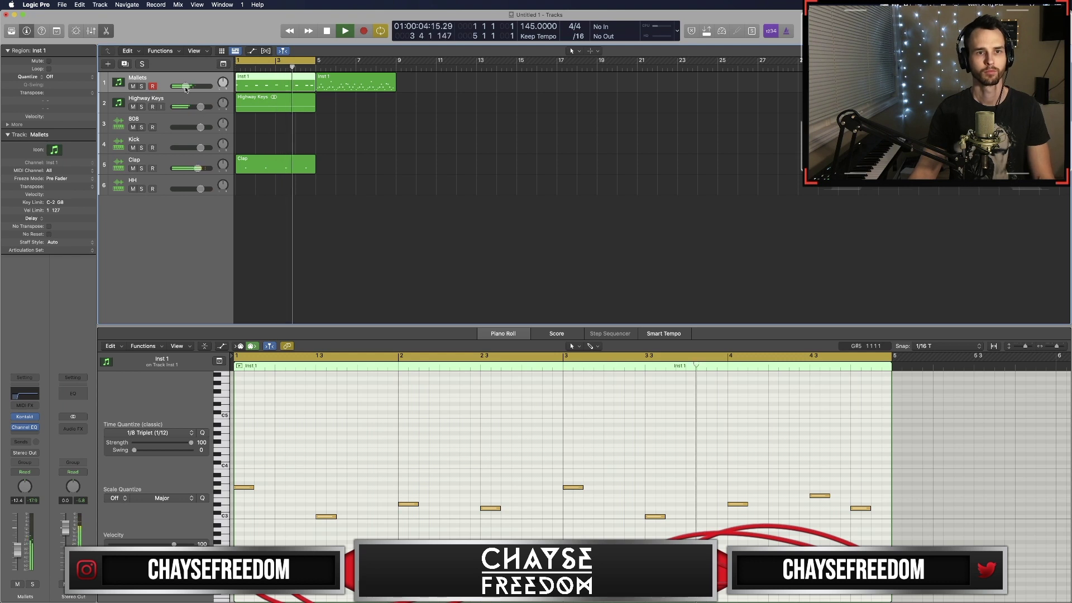
pyautogui.moveTo(186, 86); pyautogui.dragTo(183, 86)
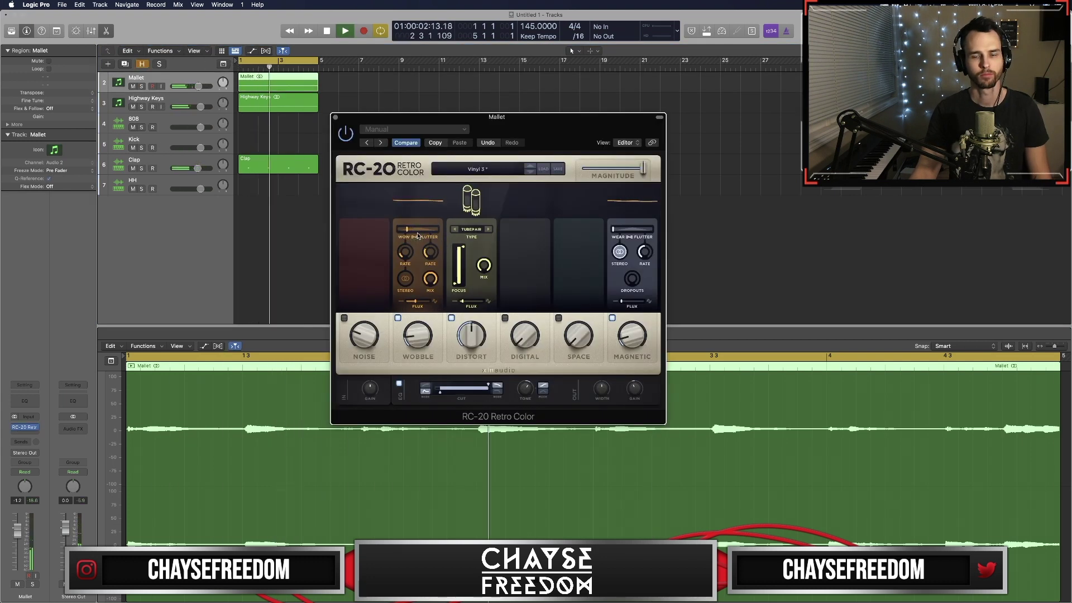
# Check the RC-20 Retro Color effect on the Mallet track during playback and close its window
pyautogui.moveTo(476, 361)
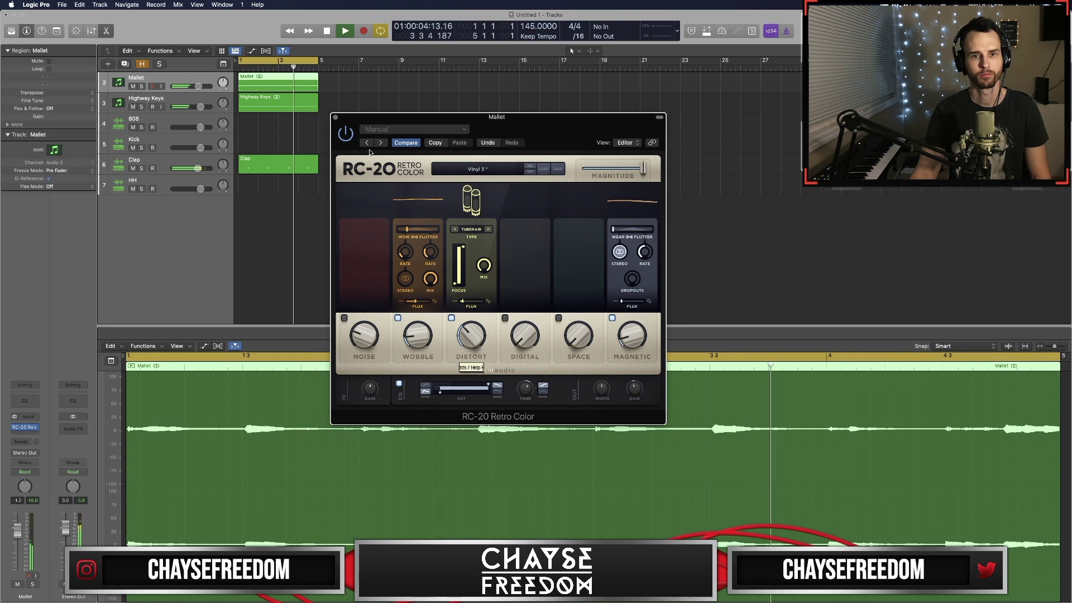
pyautogui.click(335, 117)
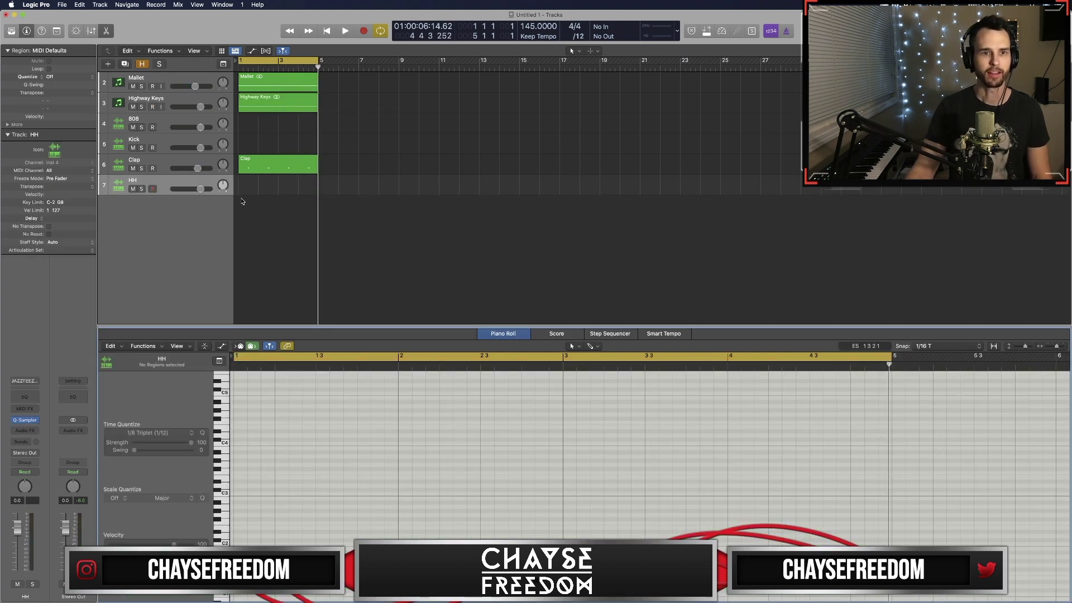
# Lower the HH track's volume and add hi-hat notes on C3 along the triplet grid from bar 1
pyautogui.moveTo(200, 189); pyautogui.dragTo(195, 188)
pyautogui.keyDown('super'); pyautogui.click(267, 493); pyautogui.keyUp('super')
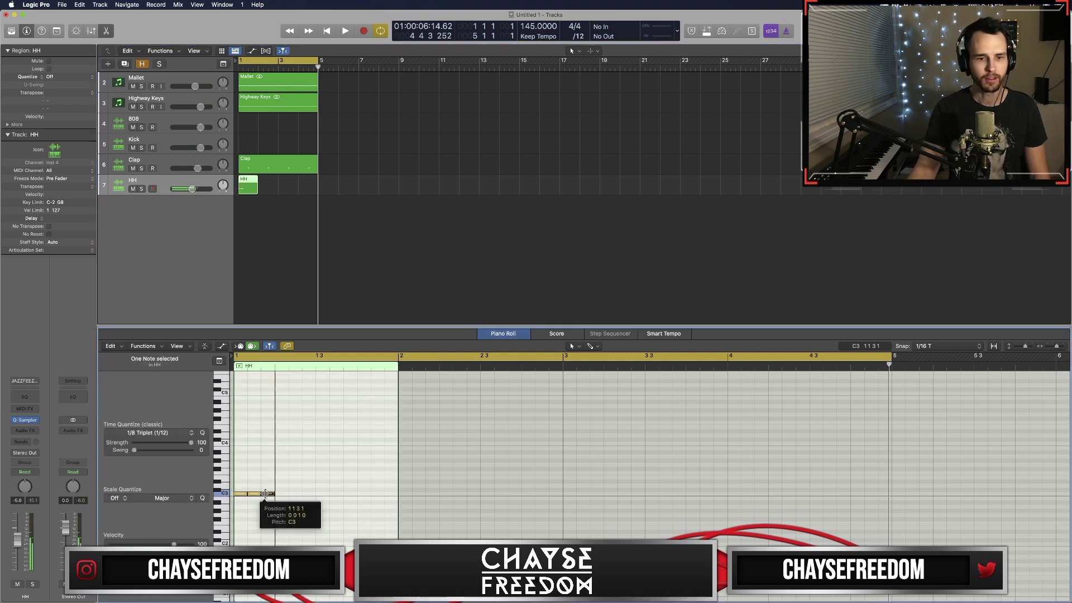
pyautogui.keyDown('super'); pyautogui.click(280, 493); pyautogui.keyUp('super')
pyautogui.press('space')
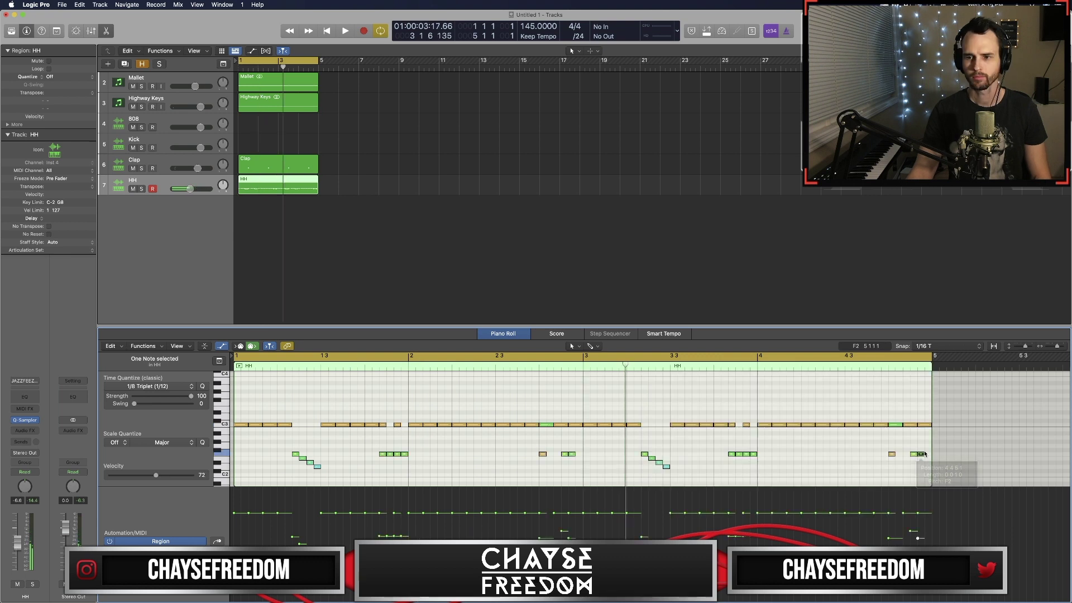
# Raise the pitches in the first hi-hat roll of bar 1 so its notes climb, and audition the result
pyautogui.press('space')
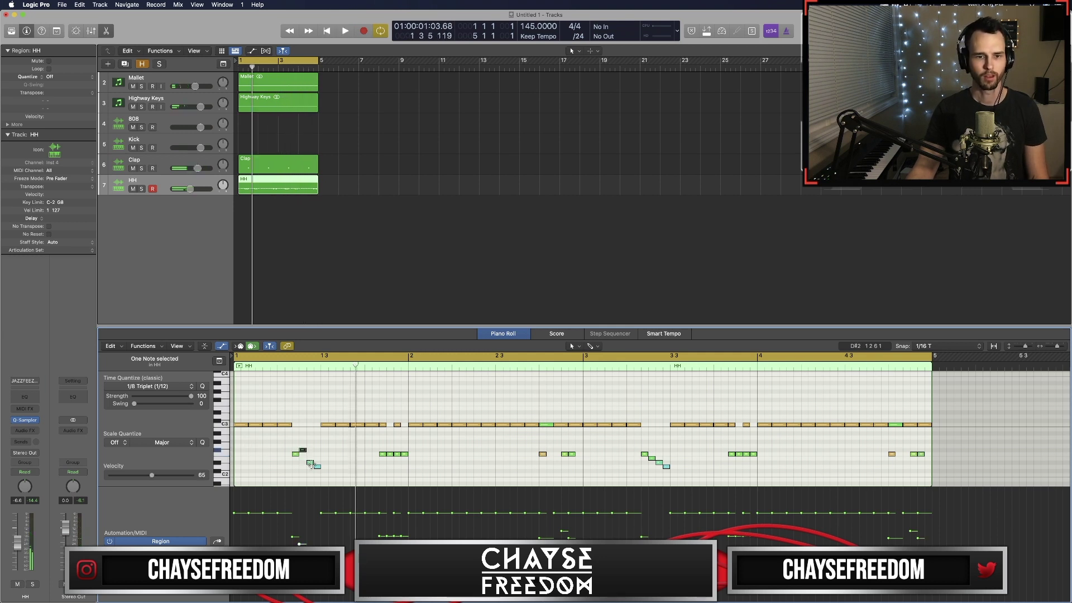
pyautogui.moveTo(310, 463); pyautogui.dragTo(316, 438)
pyautogui.press('space')
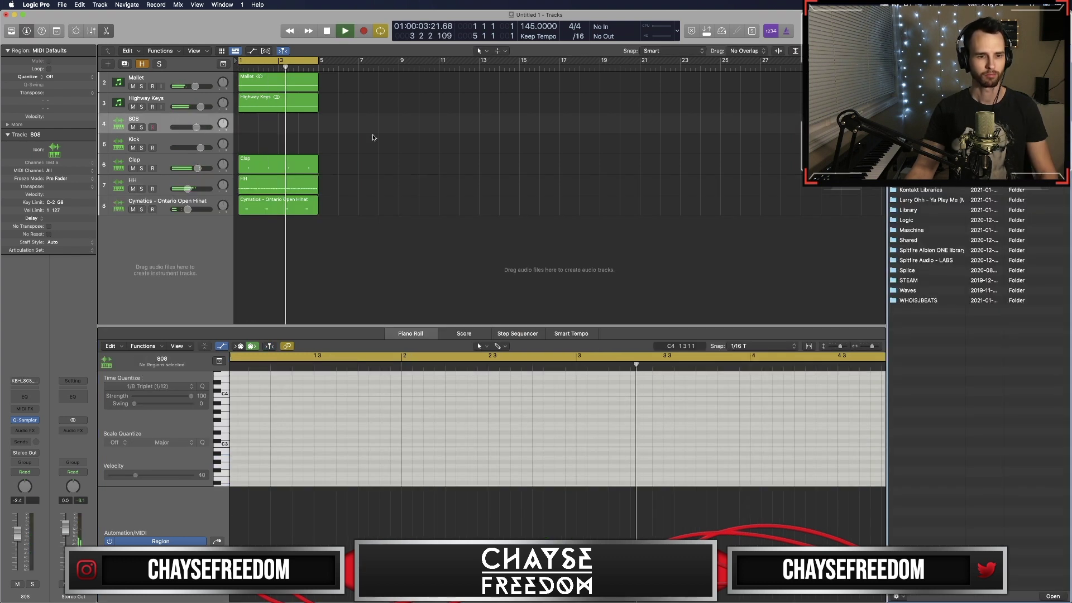
# Extend the 808 pattern with a note on the last beat of bar 1, adjust its pitch and audition it
pyautogui.press('x')
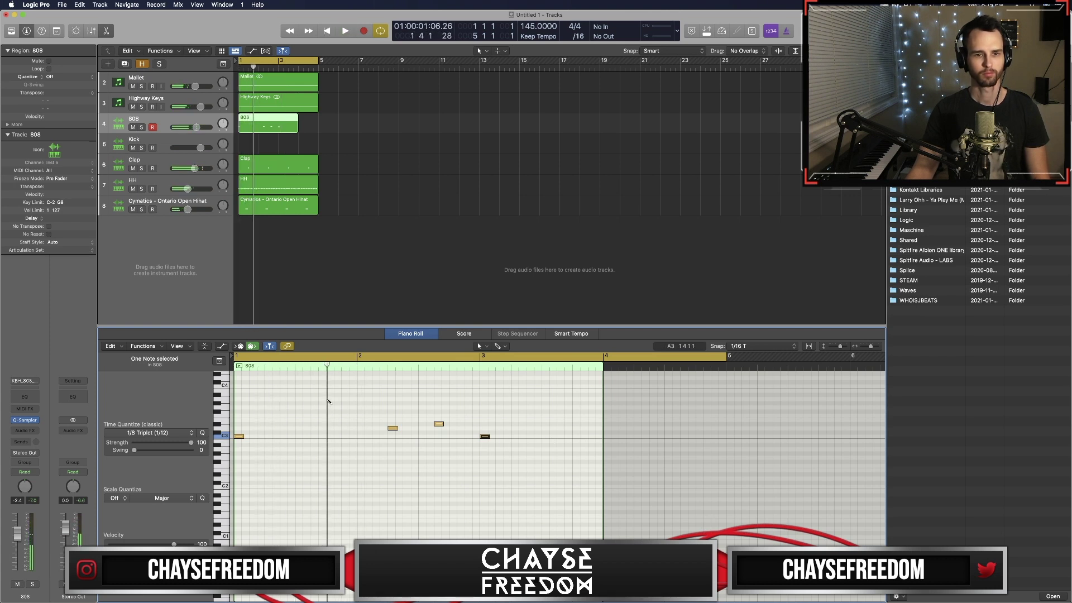
pyautogui.click(328, 400)
pyautogui.click(329, 399)
pyautogui.moveTo(331, 399)
pyautogui.mouseDown()
pyautogui.moveTo(332, 388)
pyautogui.moveTo(331, 403)
pyautogui.mouseUp()
pyautogui.press('space')
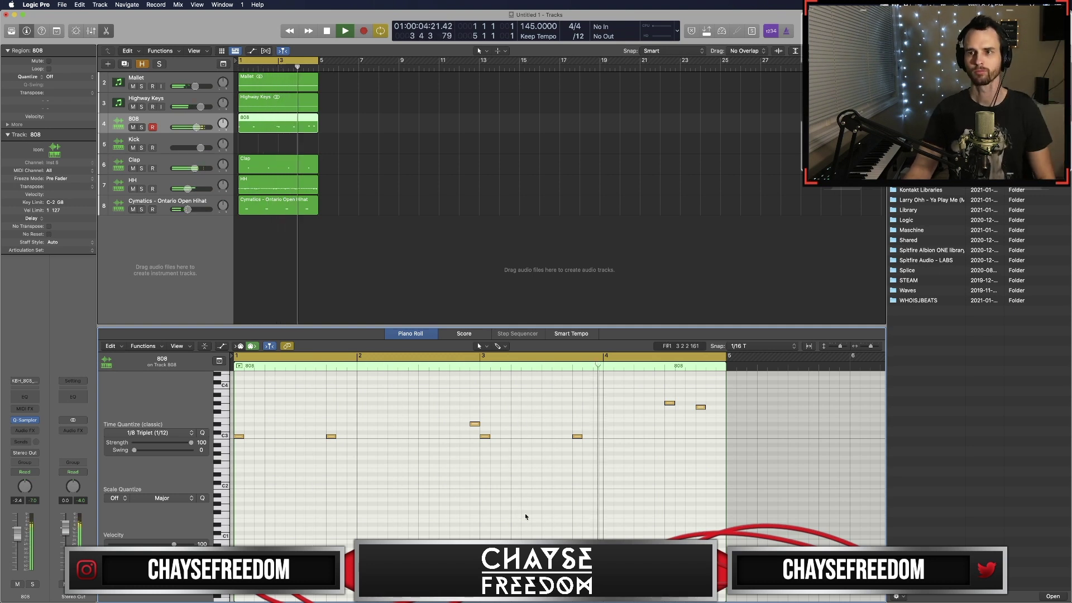
# Replace the 808 track's sample in Quick Sampler with Official Spinz808.wav and play the beat with it
pyautogui.scroll(1, 524, 516)
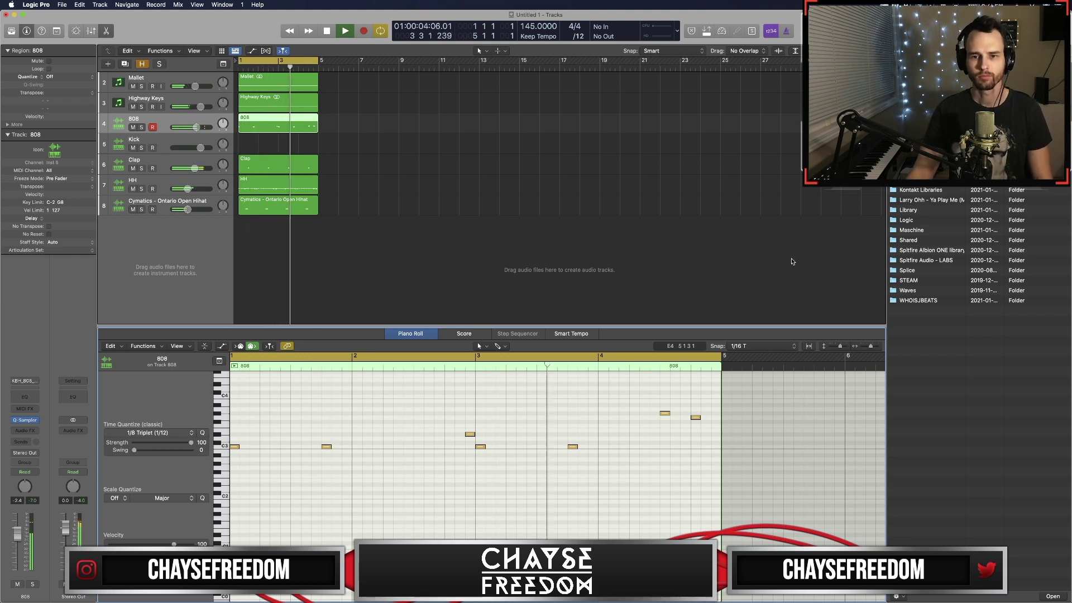
pyautogui.press('space')
pyautogui.press('v')
pyautogui.doubleClick(918, 180)
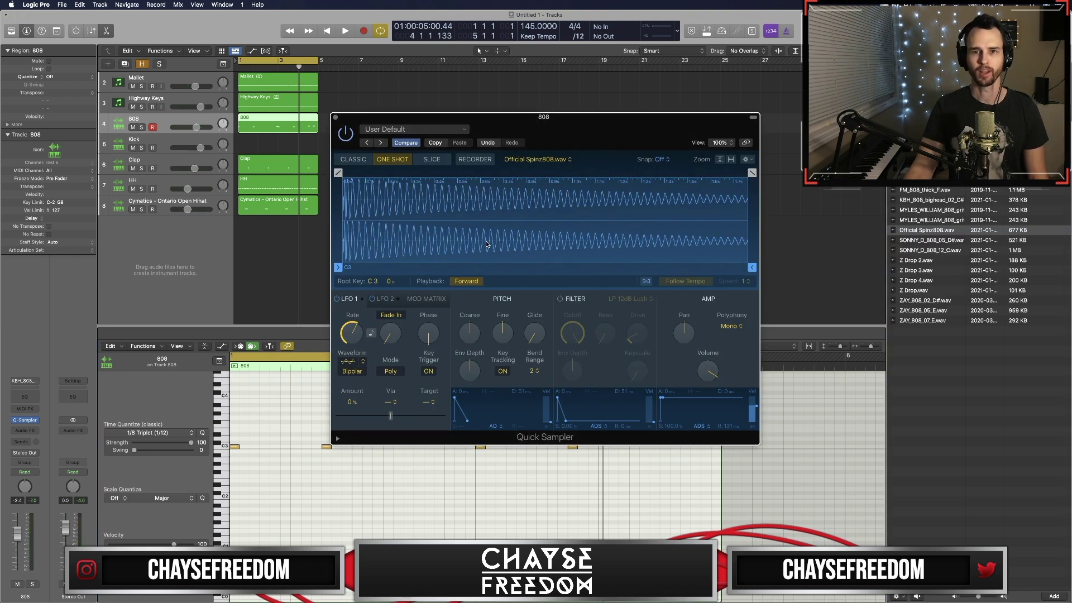
pyautogui.press('space')
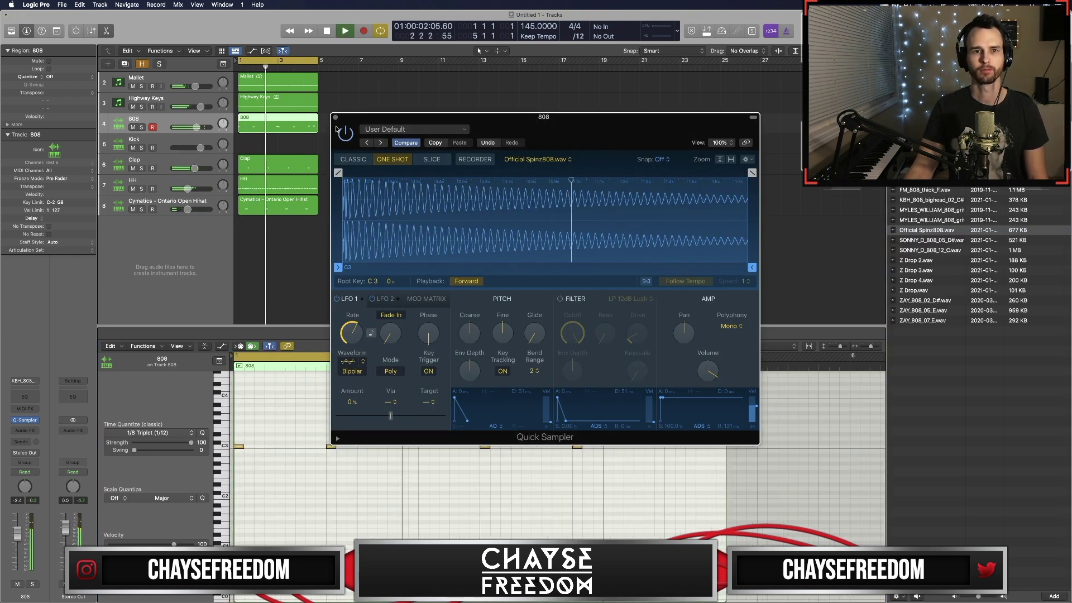
# Hide the Quick Sampler window while the beat plays and select the Kick track
pyautogui.press('v')
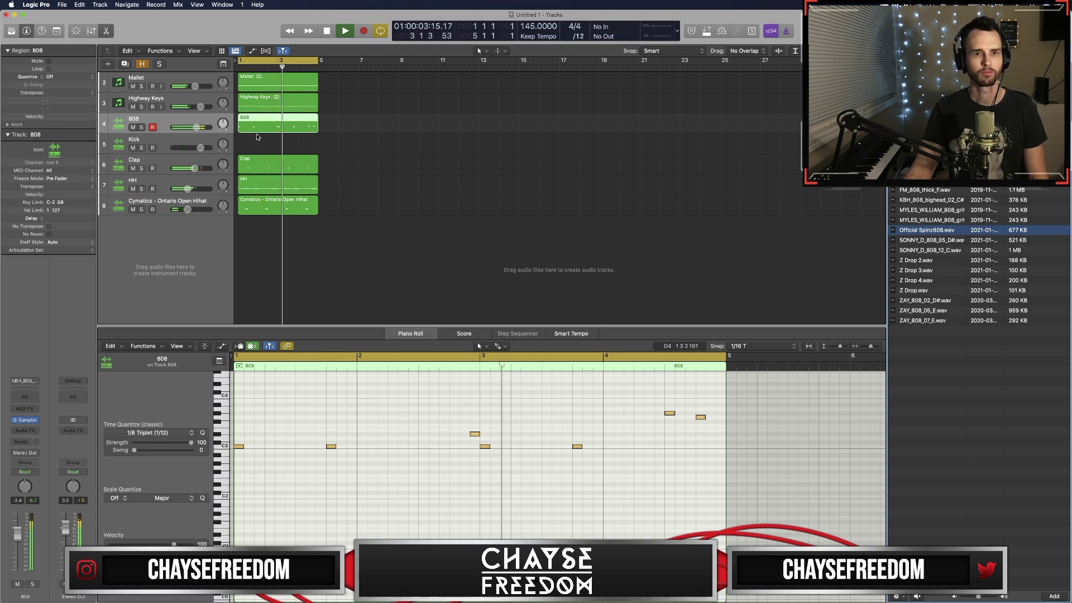
pyautogui.hscroll(1, 262, 126)
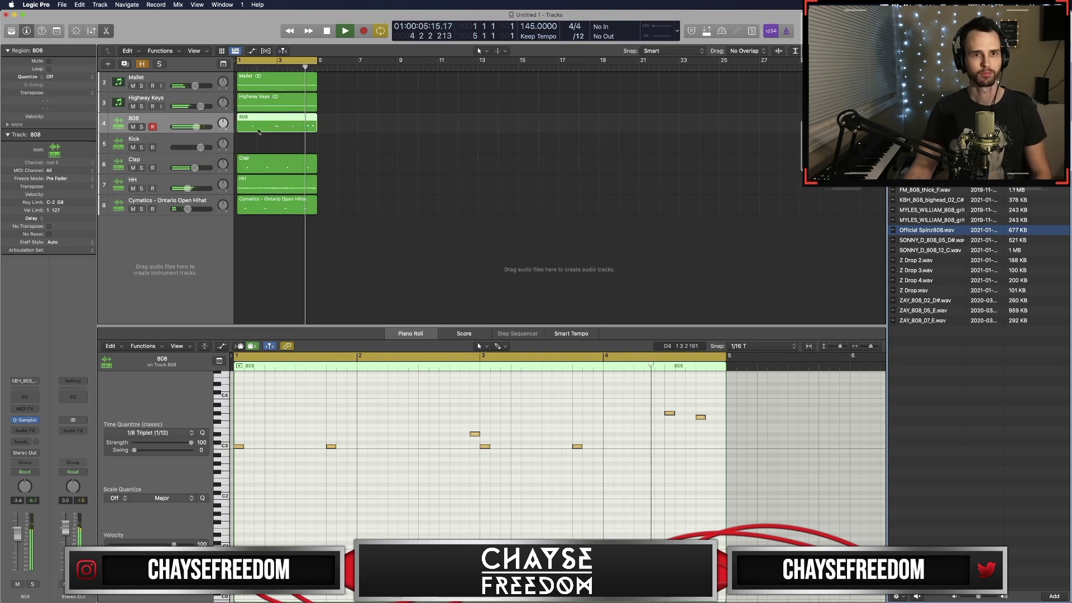
pyautogui.click(190, 147)
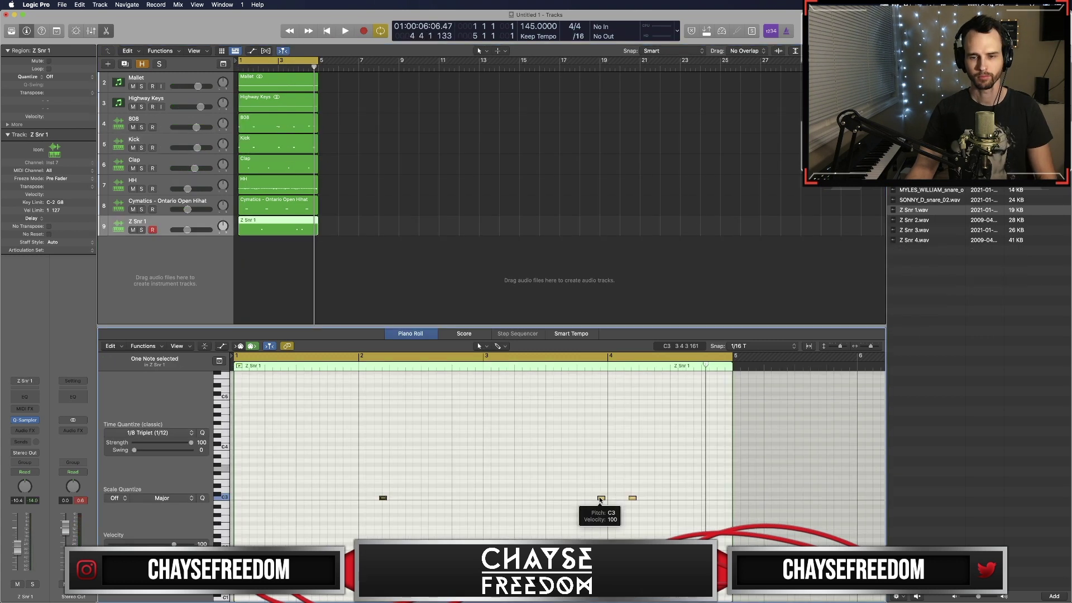
# Shift the Z Snr 1 notes slightly earlier along the triplet grid, play the beat and lower the selected notes' velocity
pyautogui.moveTo(595, 497); pyautogui.dragTo(627, 498)
pyautogui.moveTo(381, 499); pyautogui.dragTo(376, 499)
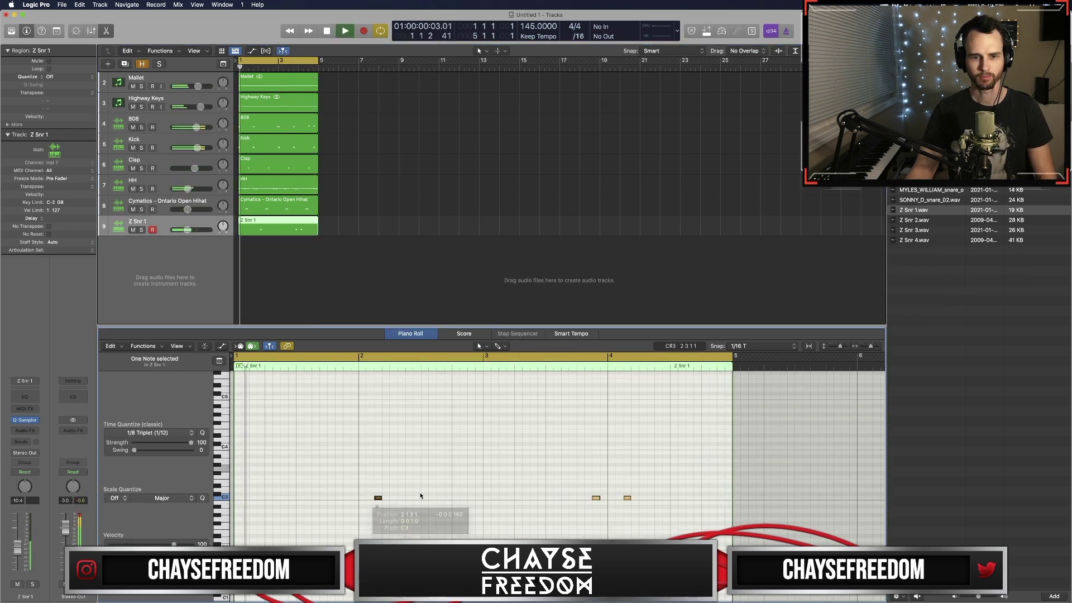
pyautogui.press('space')
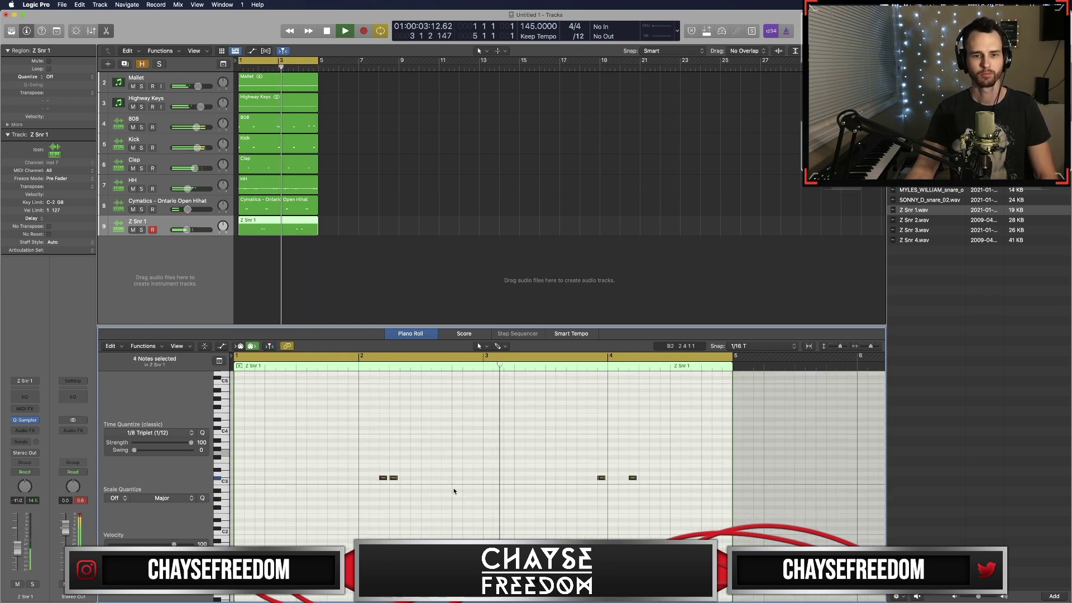
pyautogui.scroll(-1, 455, 487)
pyautogui.click(157, 543)
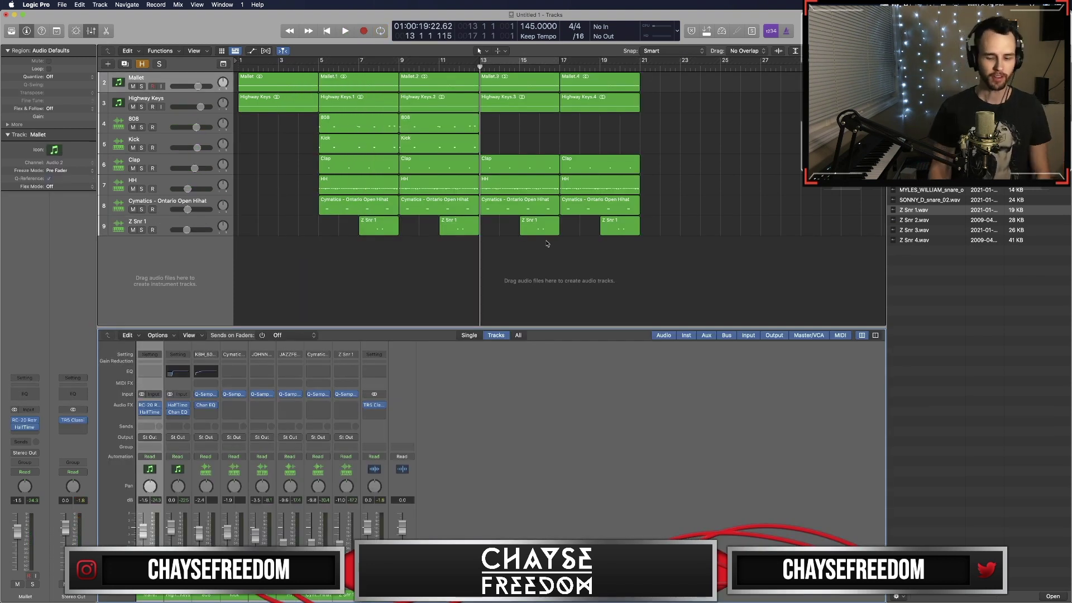
# Mute the Z Snr 1 track, close the Classic Clipper window and play the arrangement from the beginning
pyautogui.press('Return')
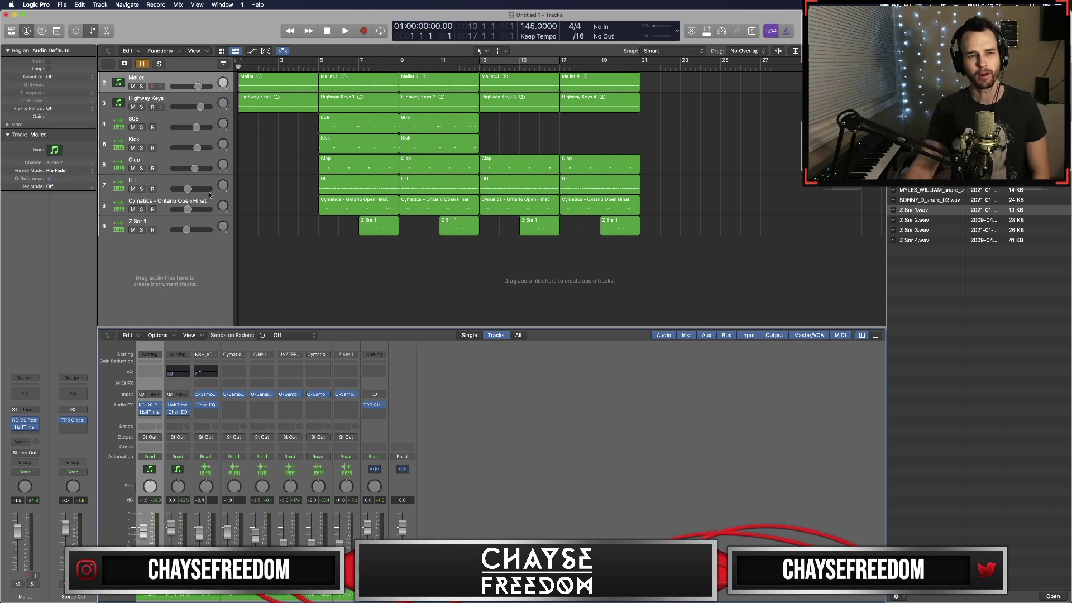
pyautogui.click(132, 230)
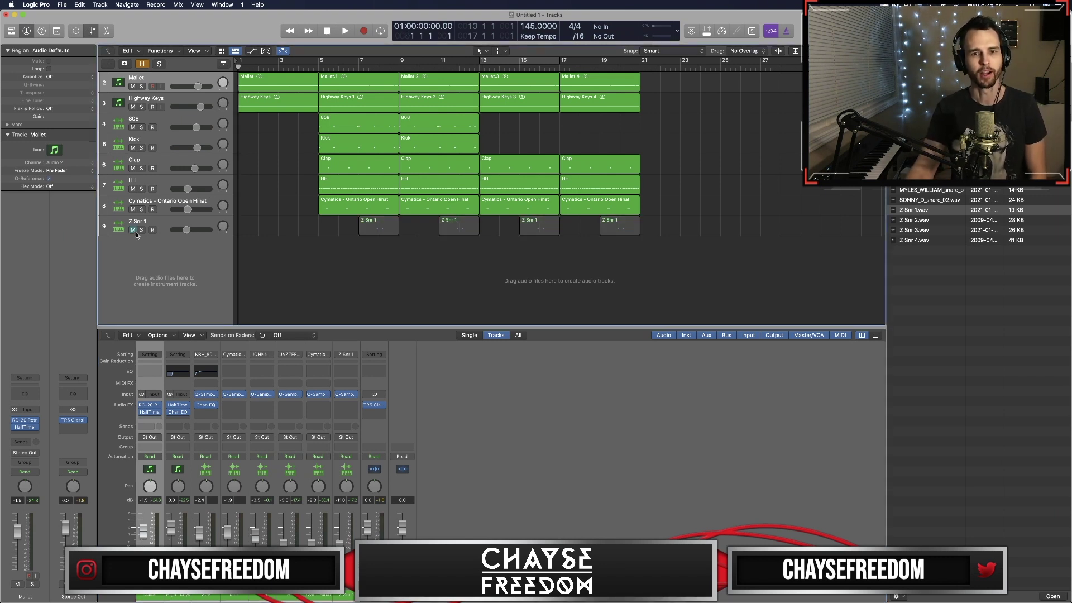
pyautogui.press('v')
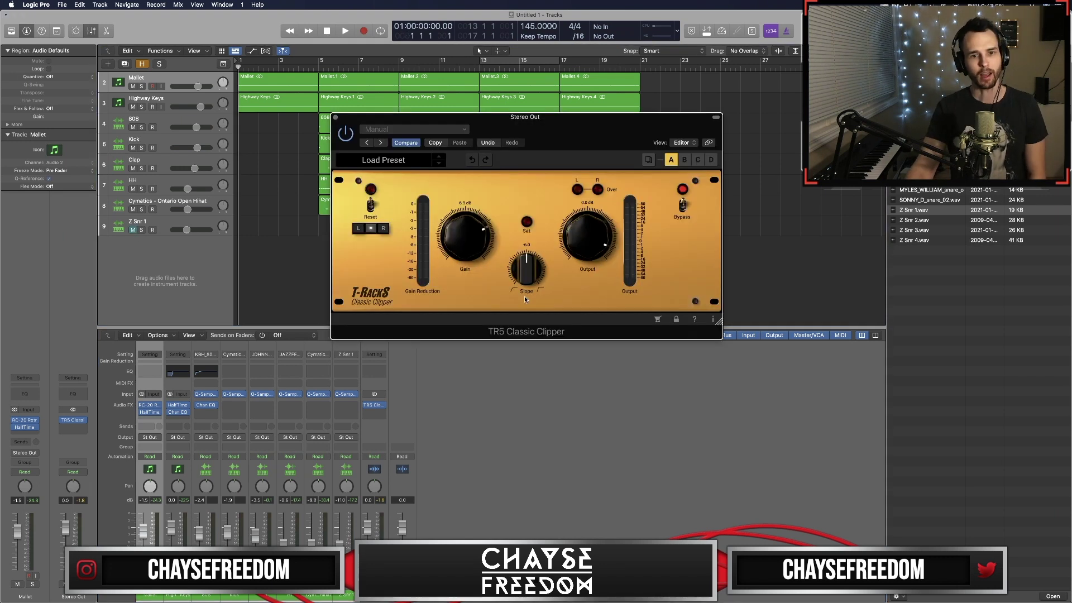
pyautogui.click(336, 119)
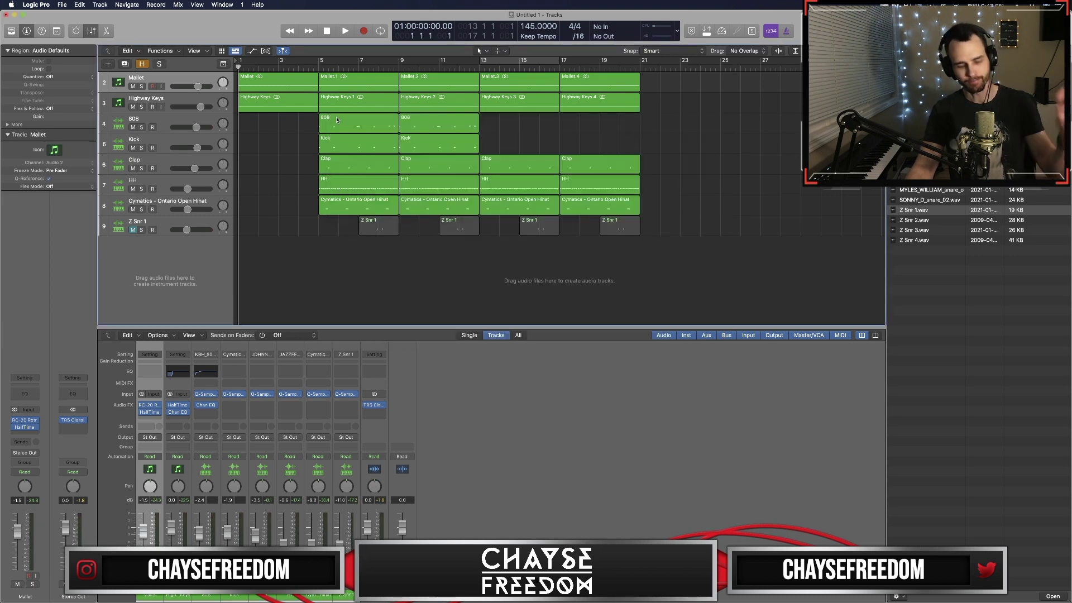
pyautogui.press('space')
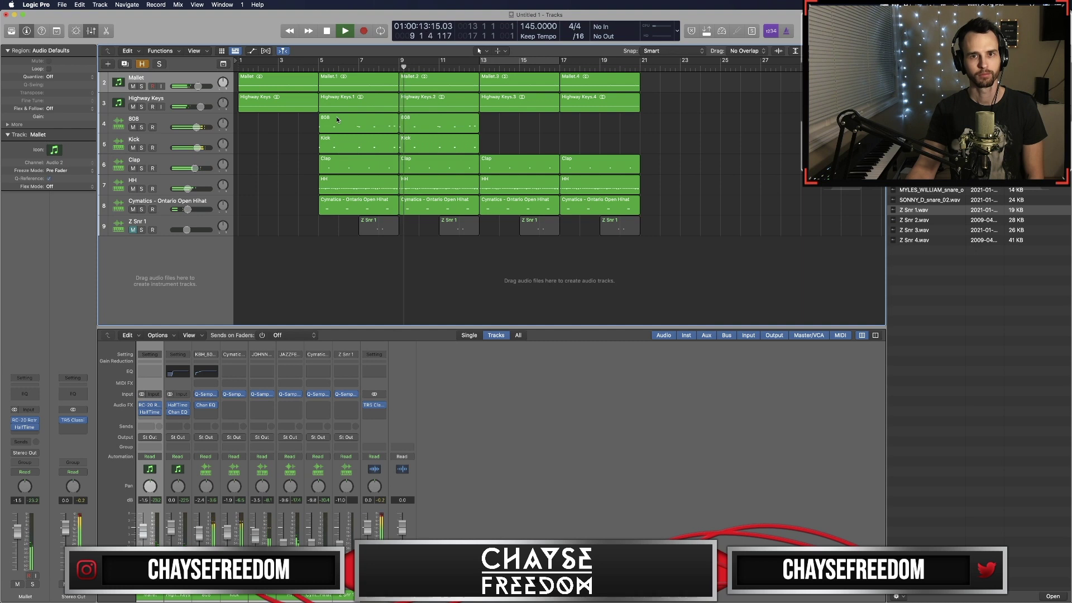
# Select the Highway Keys track during playback to access its HalfTime effect
pyautogui.click(173, 101)
pyautogui.moveTo(14, 422)
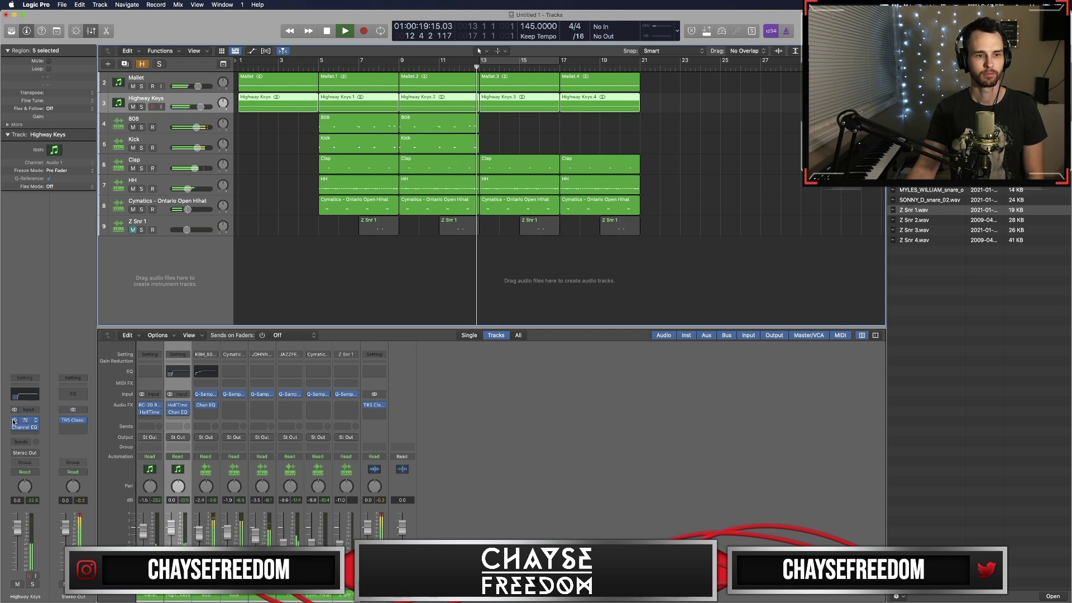